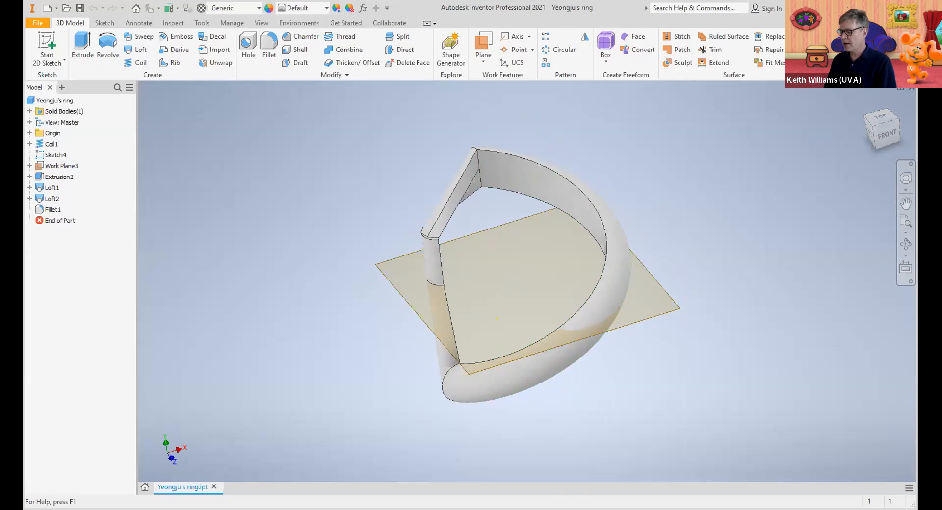
Create a new drawing file for the ring part.
mouse_move(188, 488)
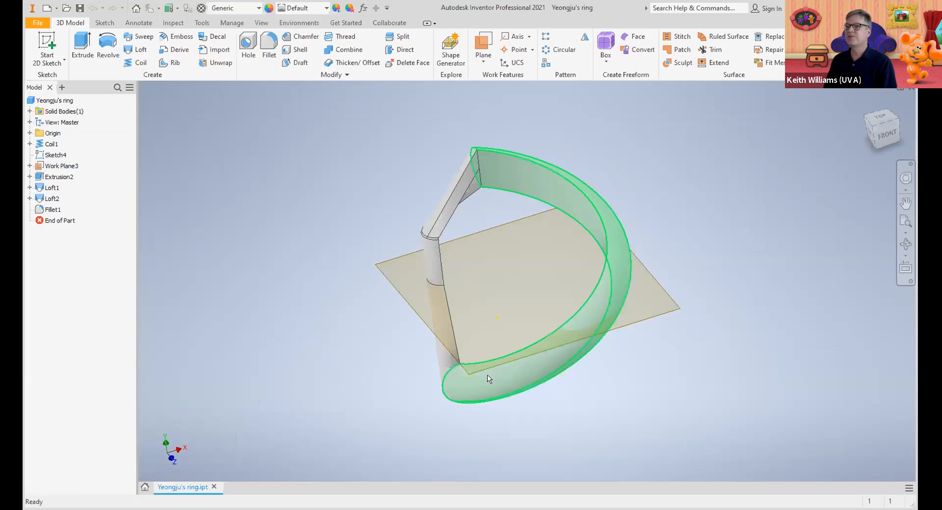
mouse_move(506, 396)
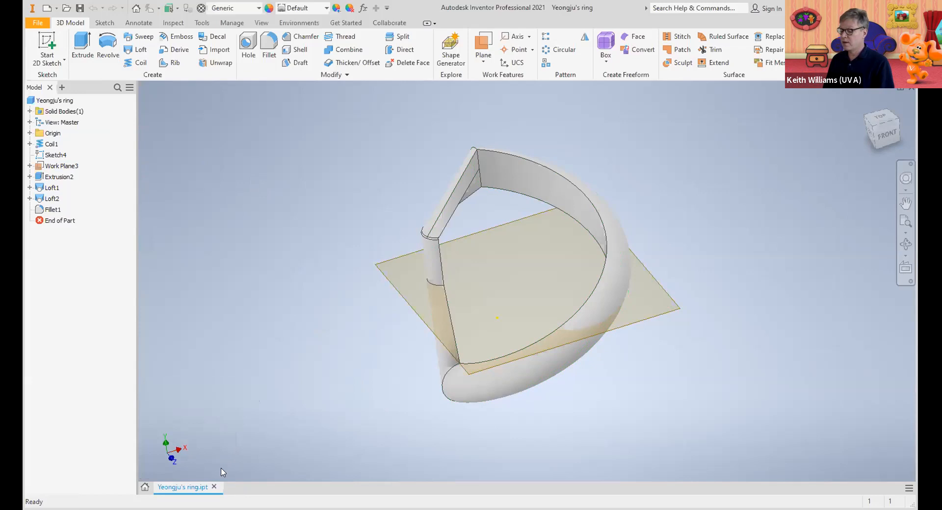
click(38, 24)
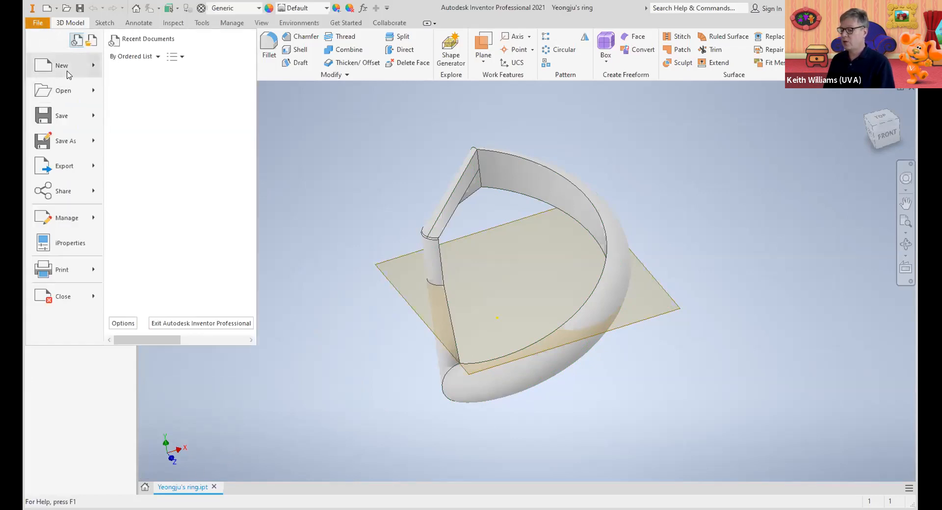
mouse_move(76, 73)
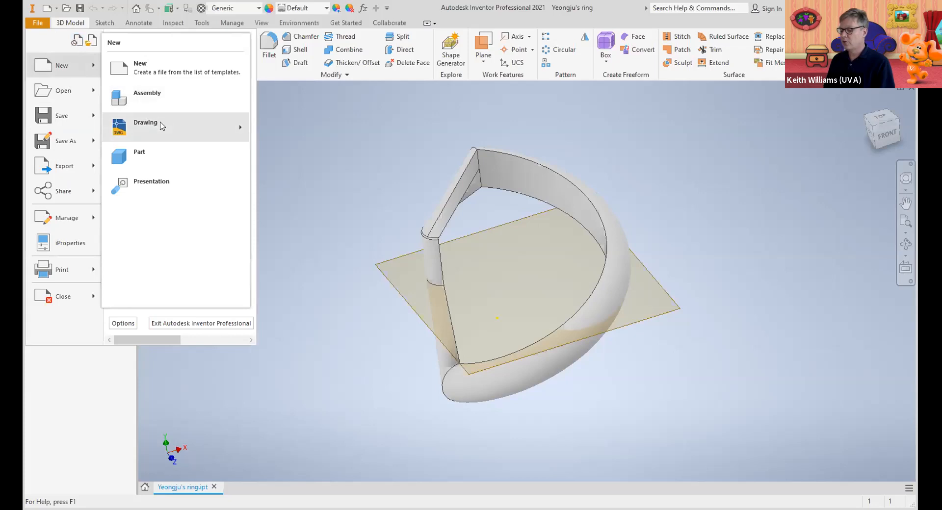
mouse_move(162, 126)
click(297, 123)
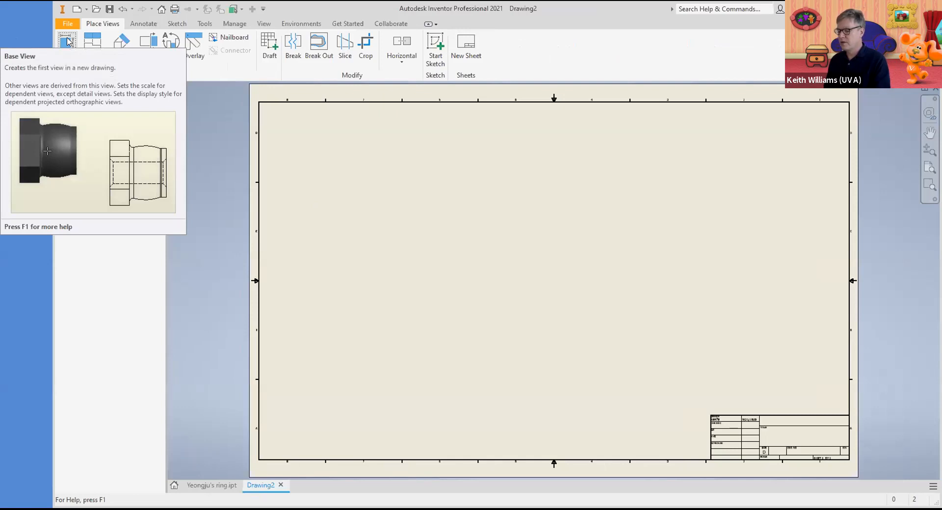
Place a front base view of the ring at 5:1, with a projected view above it and an isometric view beside it.
click(67, 41)
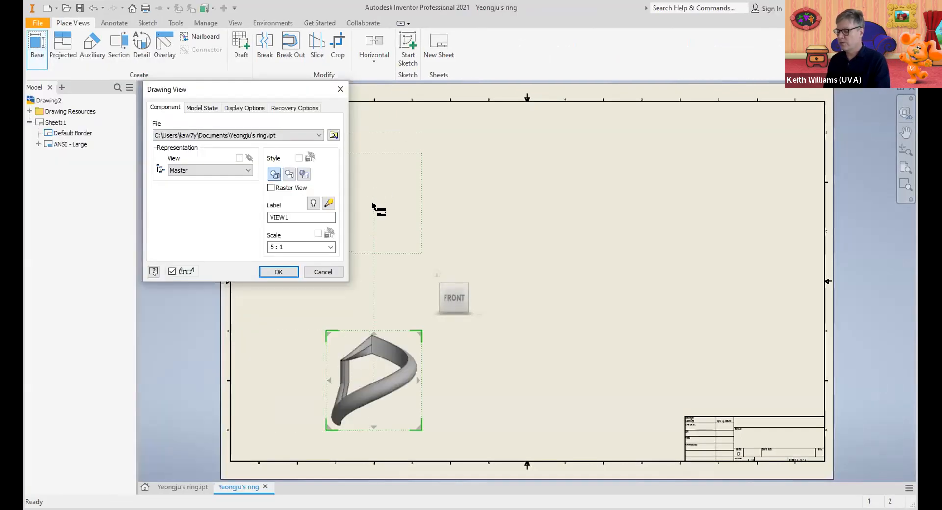
click(372, 205)
click(655, 248)
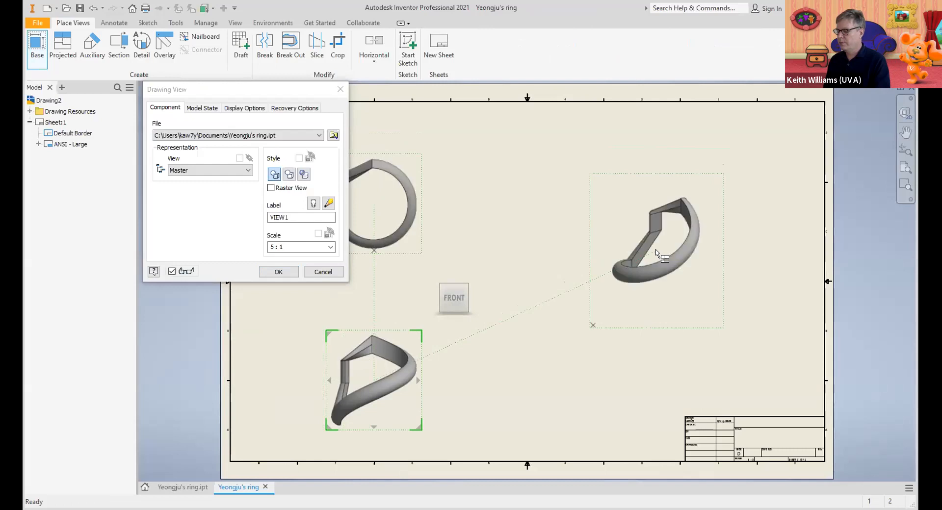
click(284, 271)
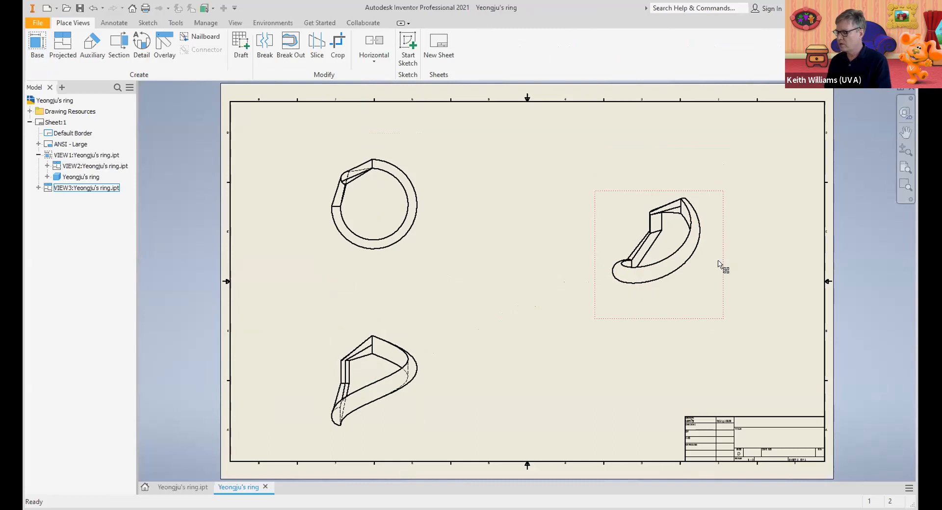
Edit the isometric view to a 10:1 scale with the shaded display style.
right_click(698, 300)
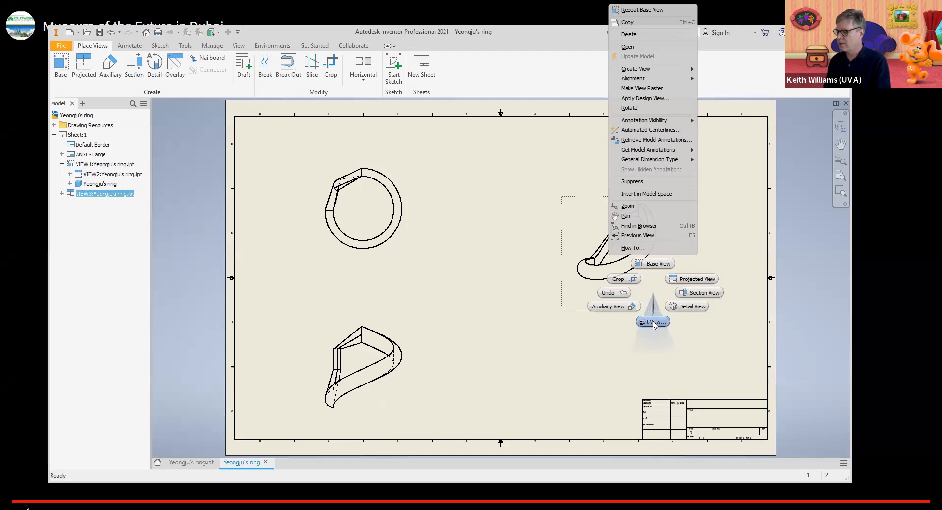
click(654, 323)
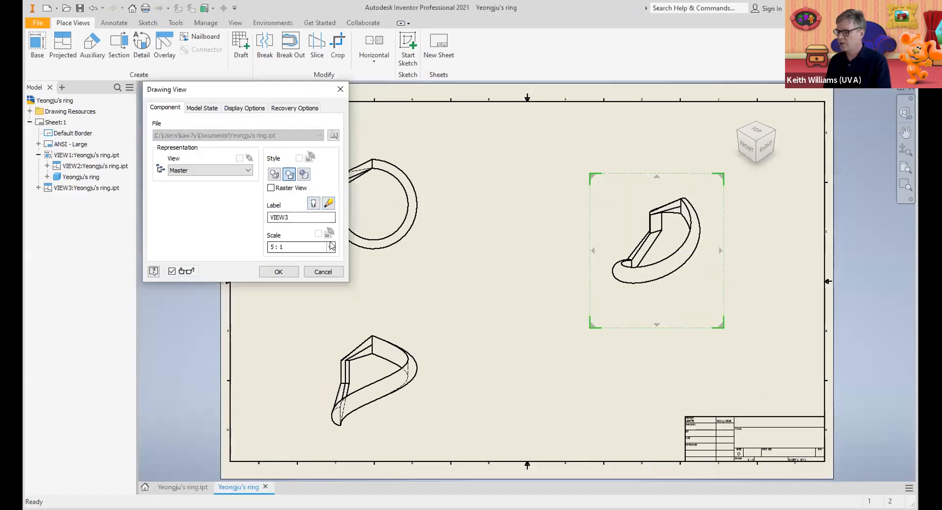
click(332, 246)
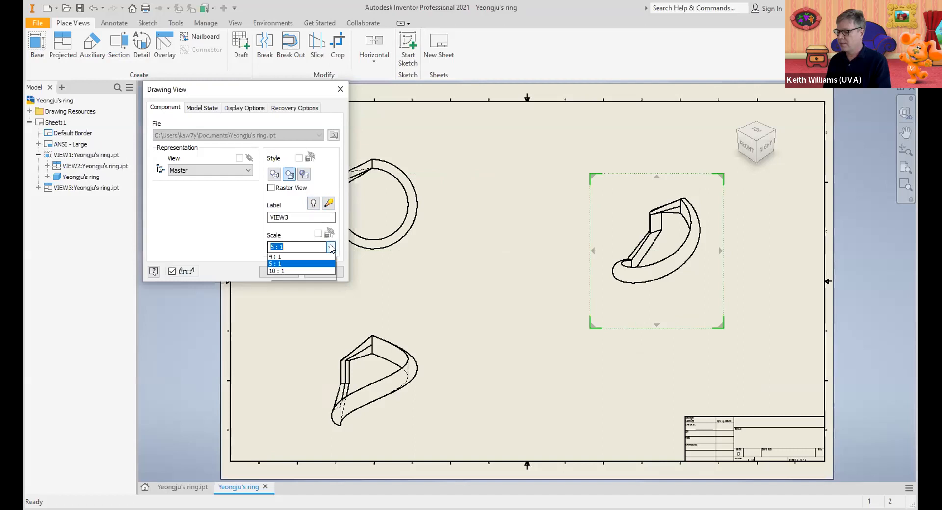
click(315, 307)
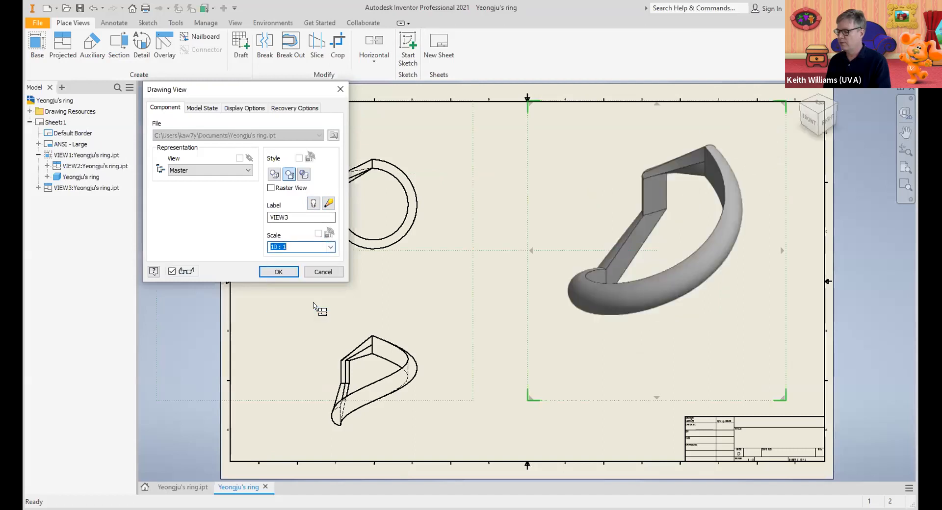
click(304, 175)
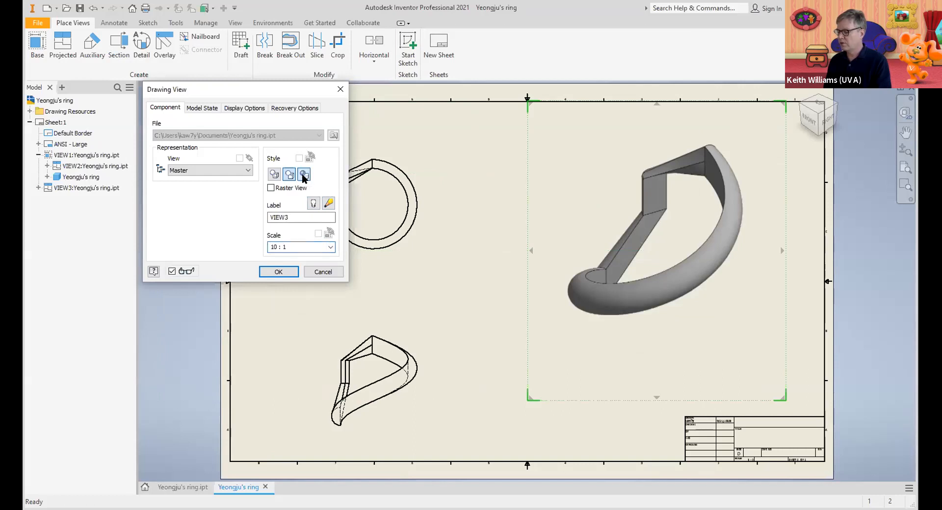
click(277, 271)
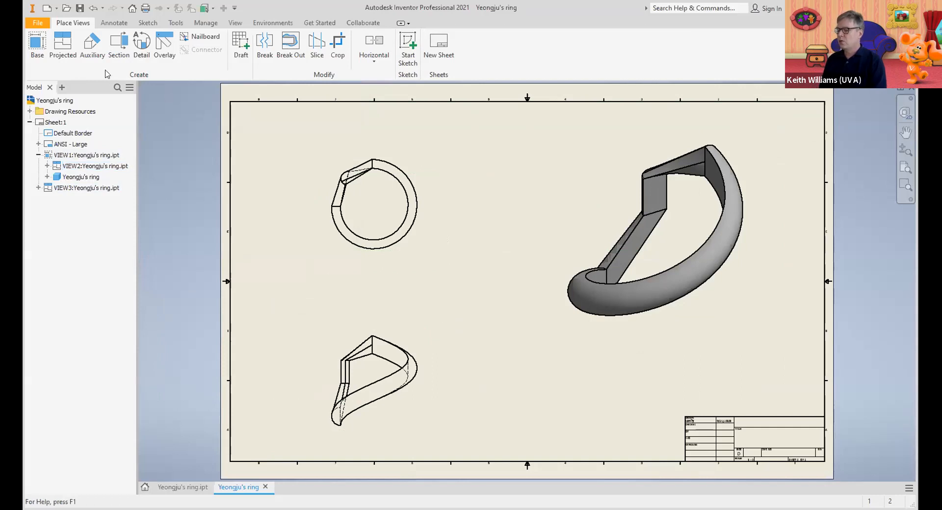
Dimension the vertical outer diameter of the ring in the circular projected view.
click(113, 23)
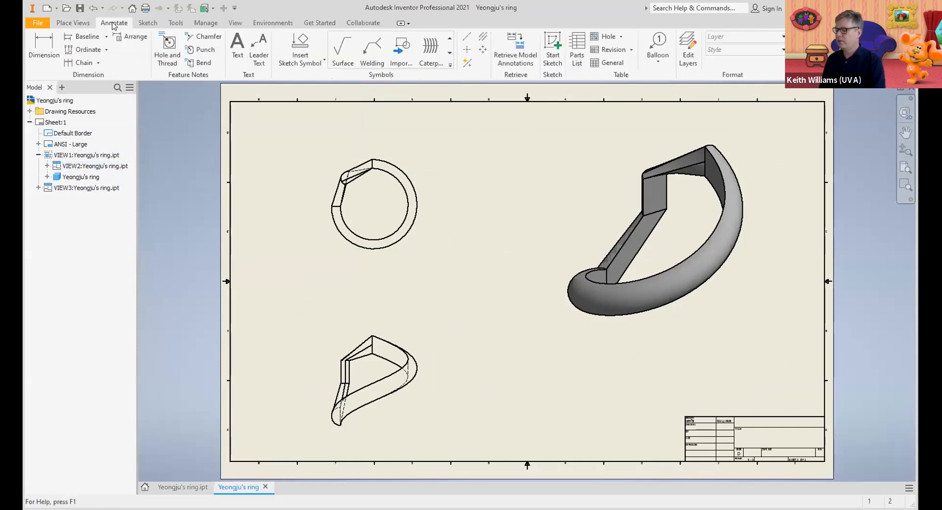
click(45, 47)
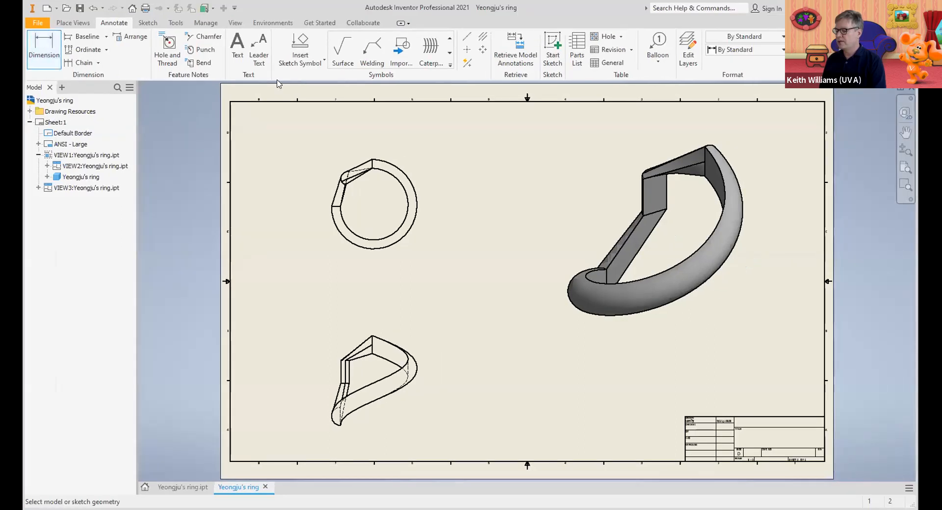
click(373, 162)
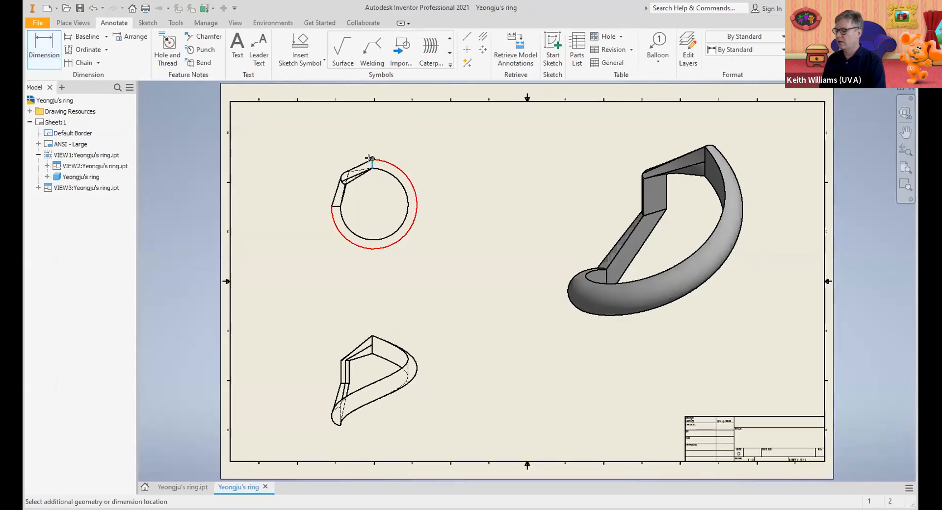
click(376, 249)
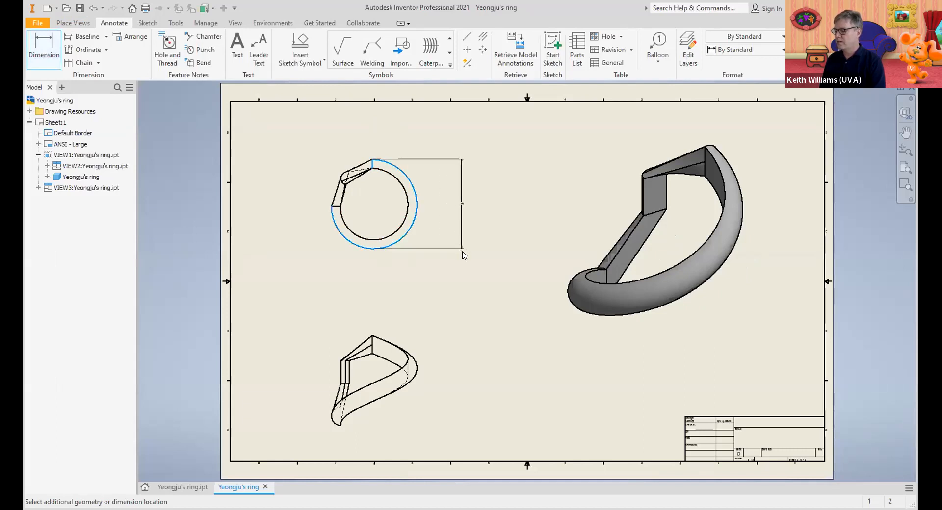
click(419, 259)
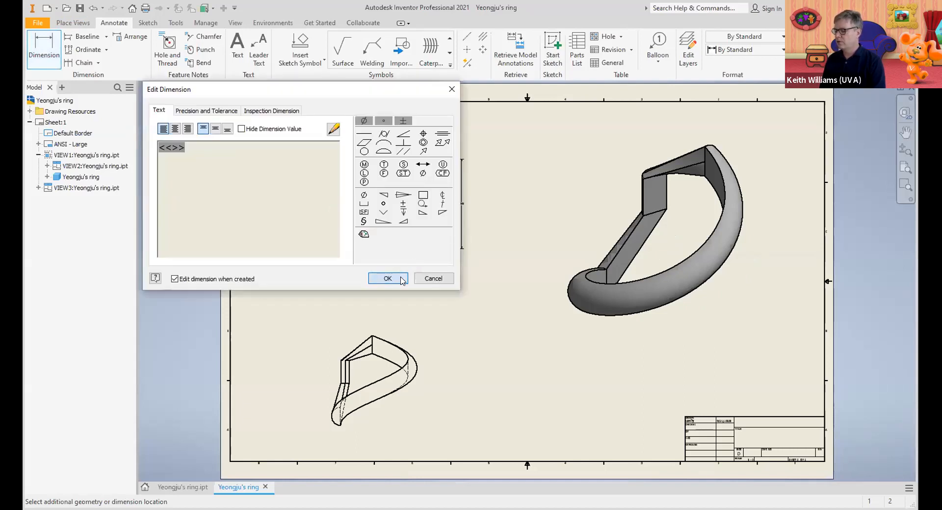
click(388, 278)
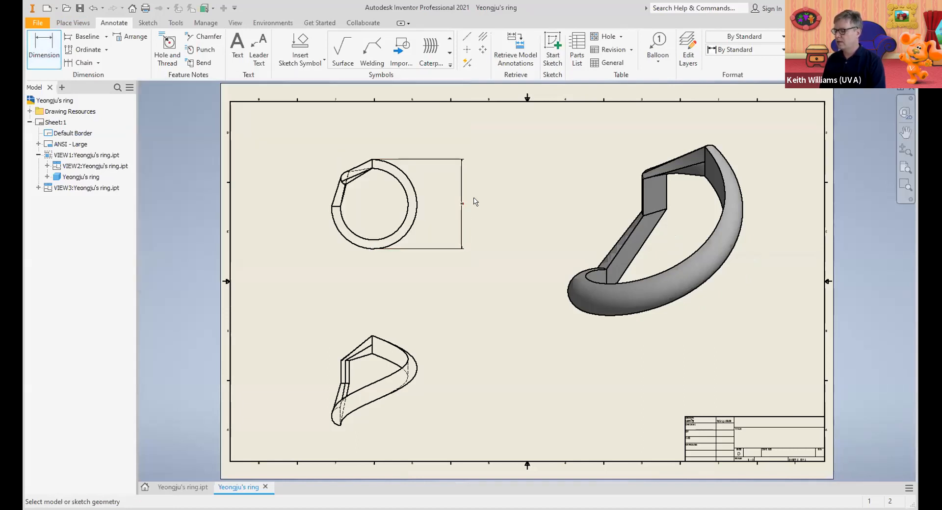
Dimension the horizontal inner diameter of the ring below the circular view.
click(340, 206)
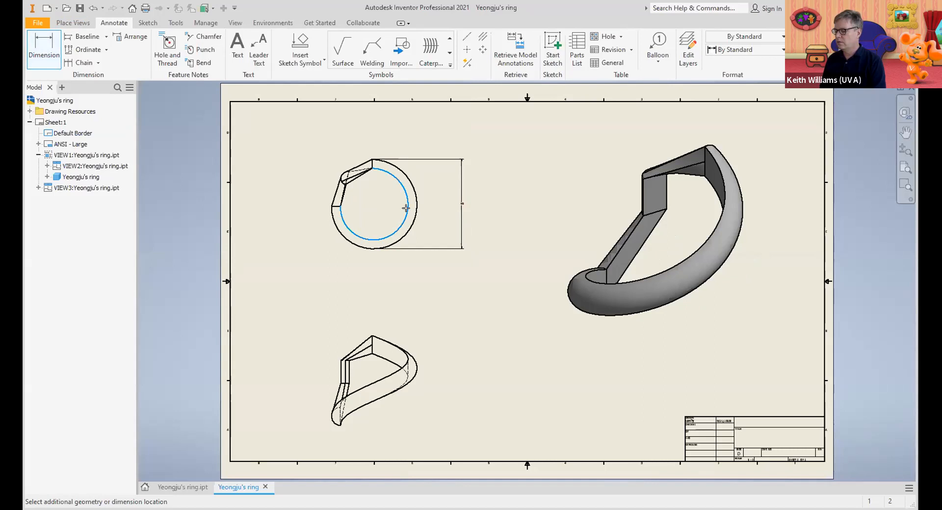
click(408, 296)
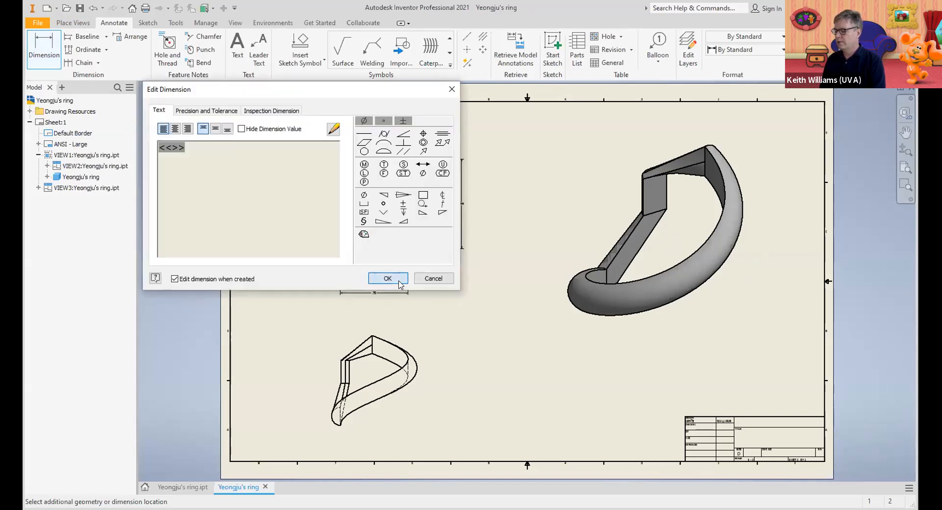
click(399, 282)
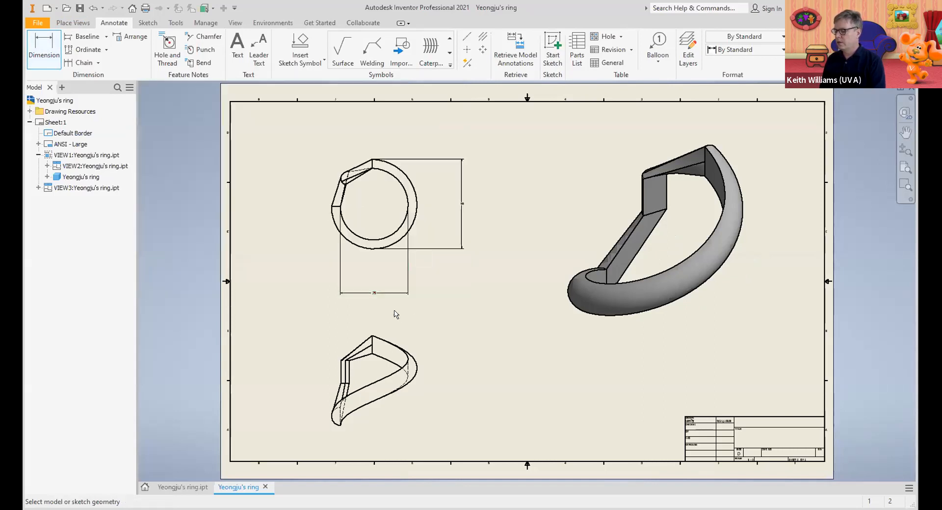
Dimension the ring's overall height in the front view, from the upper peak to the lowest point.
click(372, 335)
click(342, 426)
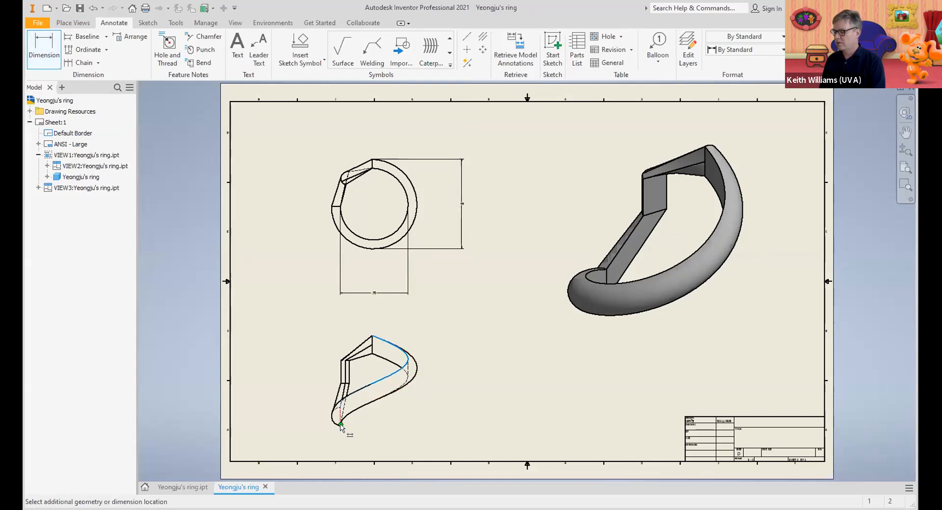
click(451, 425)
click(386, 278)
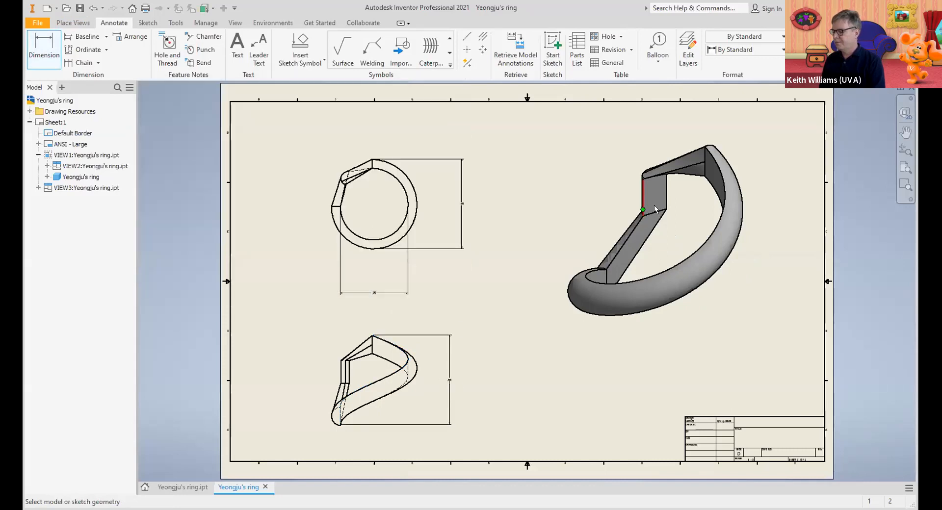
Dimension the distance between the two vertical edges of the flat face in the isometric view.
click(665, 196)
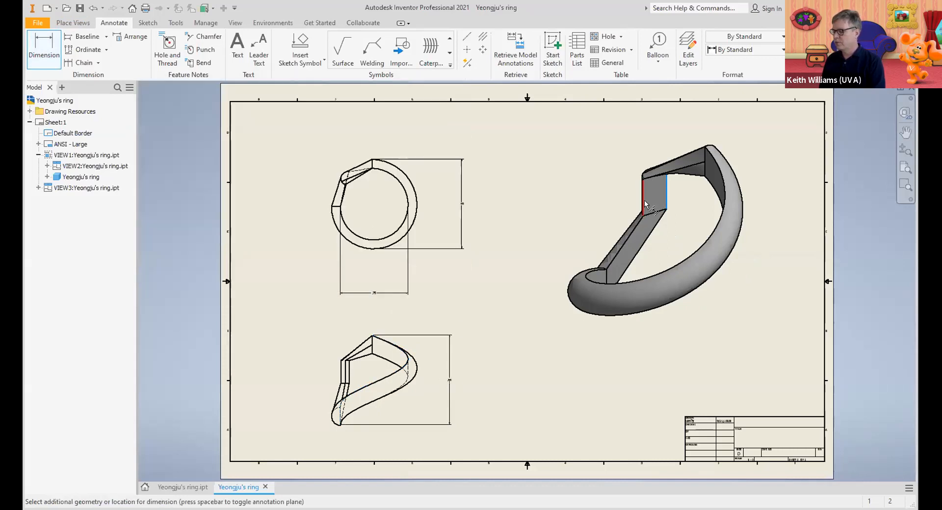
click(645, 204)
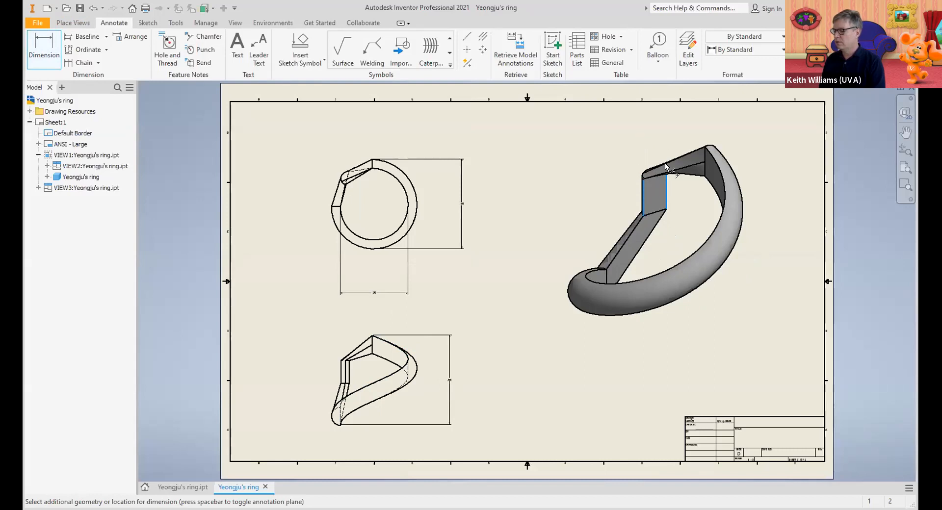
click(673, 193)
click(434, 279)
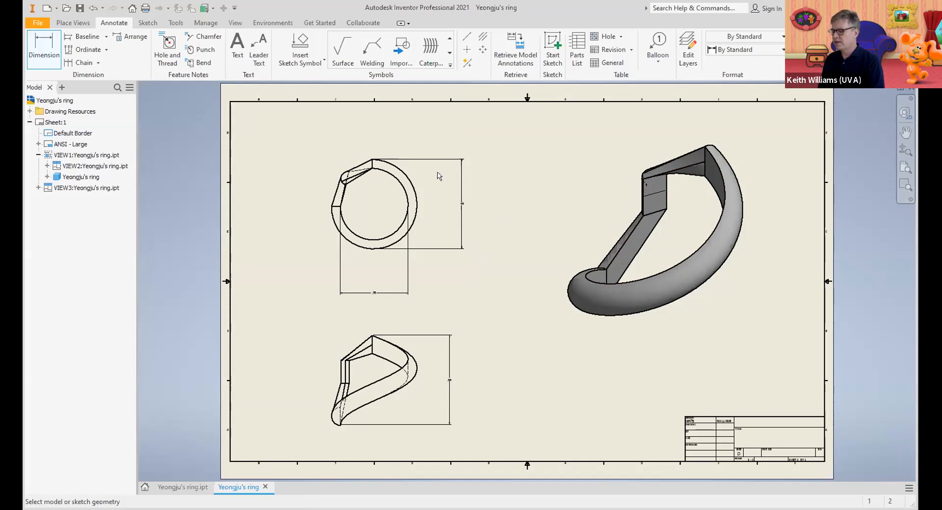
Set the text height of the Note Text (ANSI) style to 0.360 in and save the style change.
scroll(467, 205, down, 5)
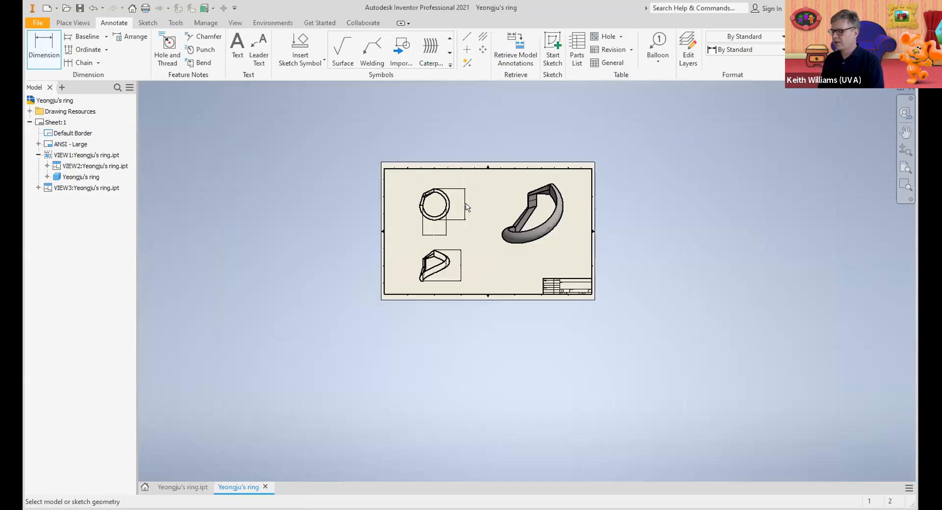
scroll(468, 206, up, 15)
scroll(467, 206, down, 8)
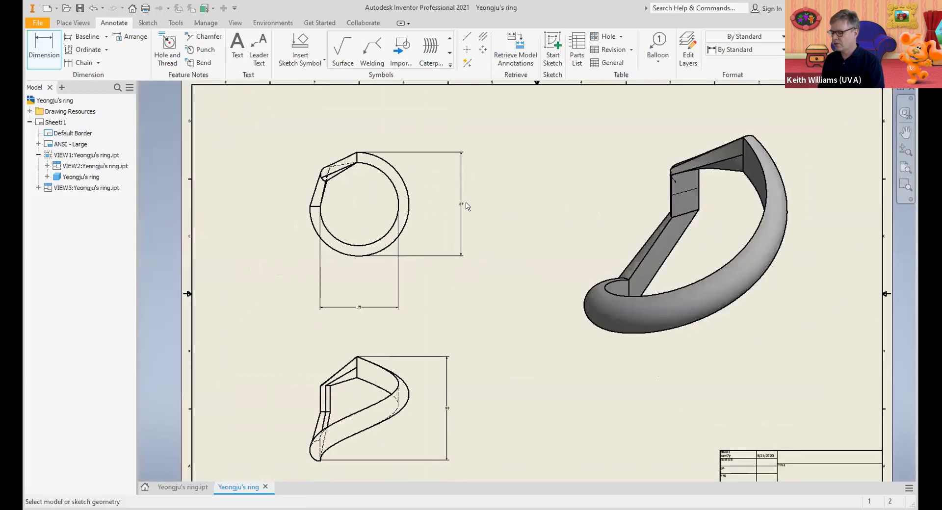
scroll(466, 206, down, 3)
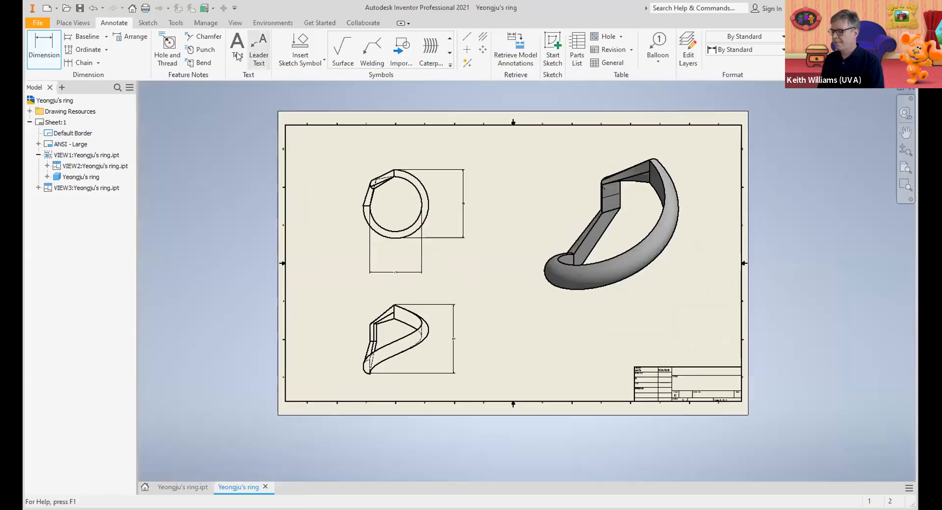
click(201, 23)
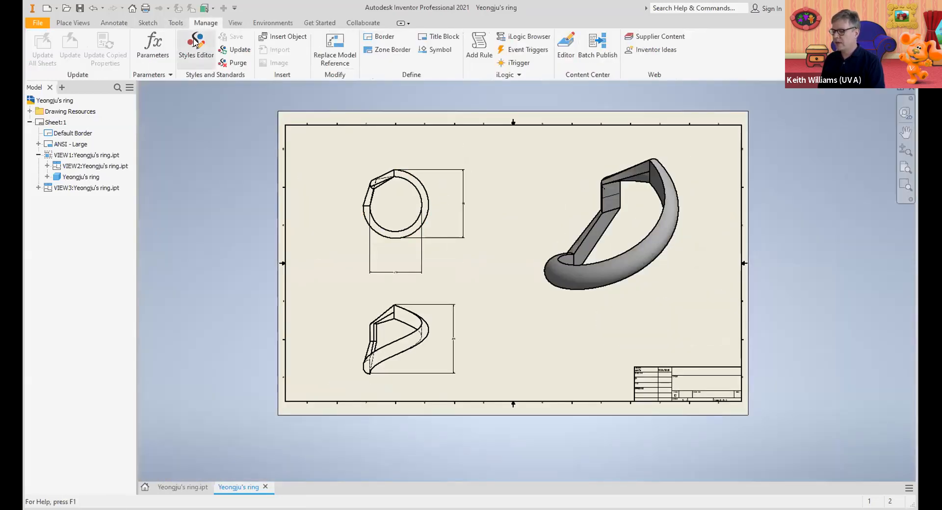
click(196, 46)
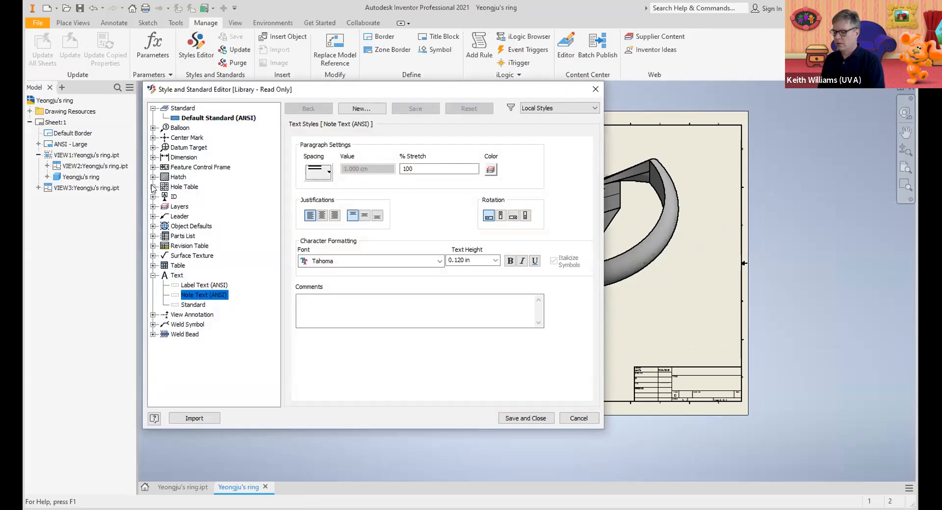
click(495, 261)
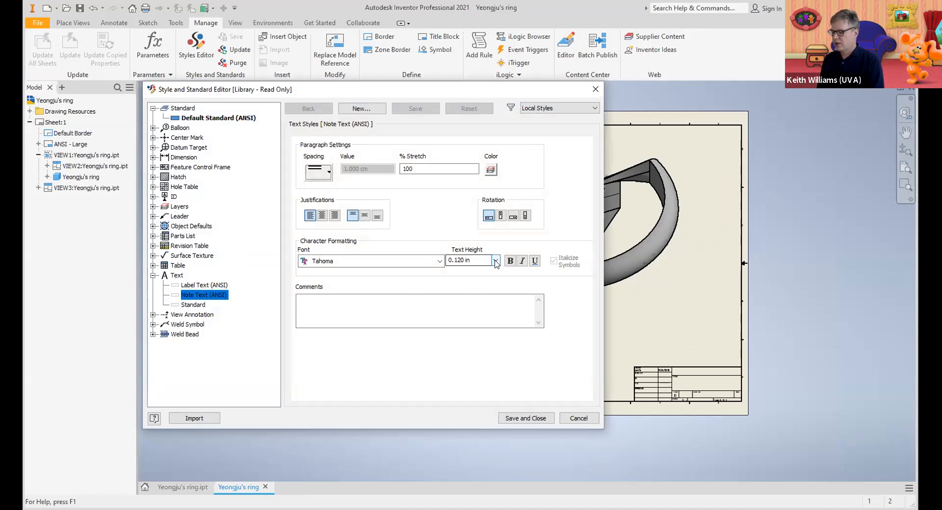
click(461, 260)
click(460, 260)
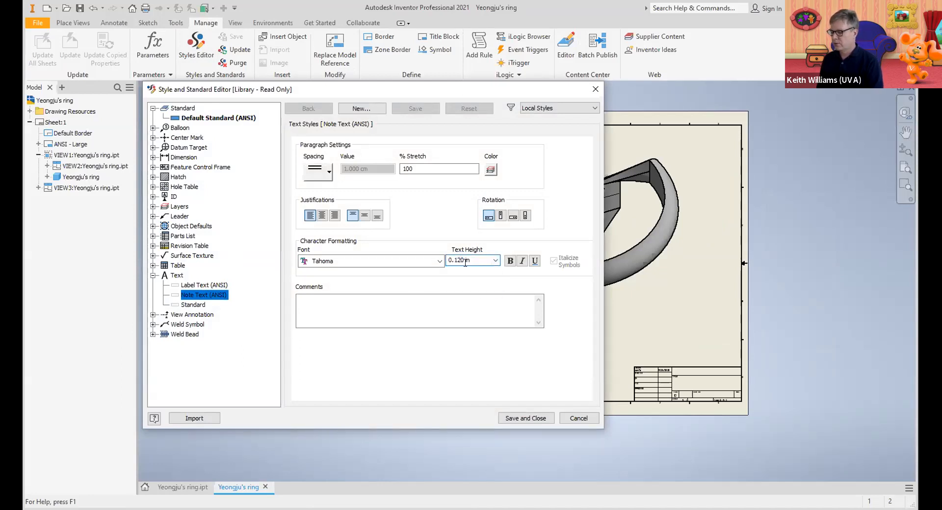
key(BackSpace)
key(BackSpace)
text(36)
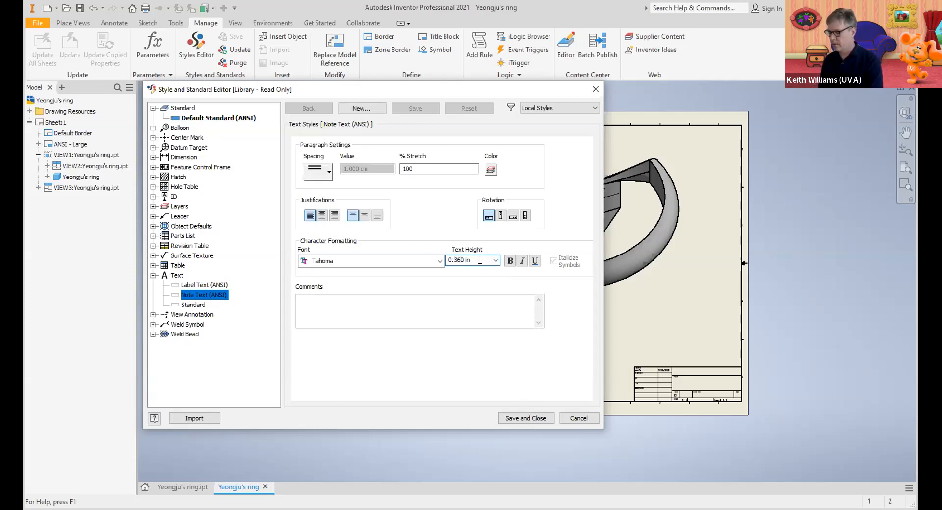
click(525, 418)
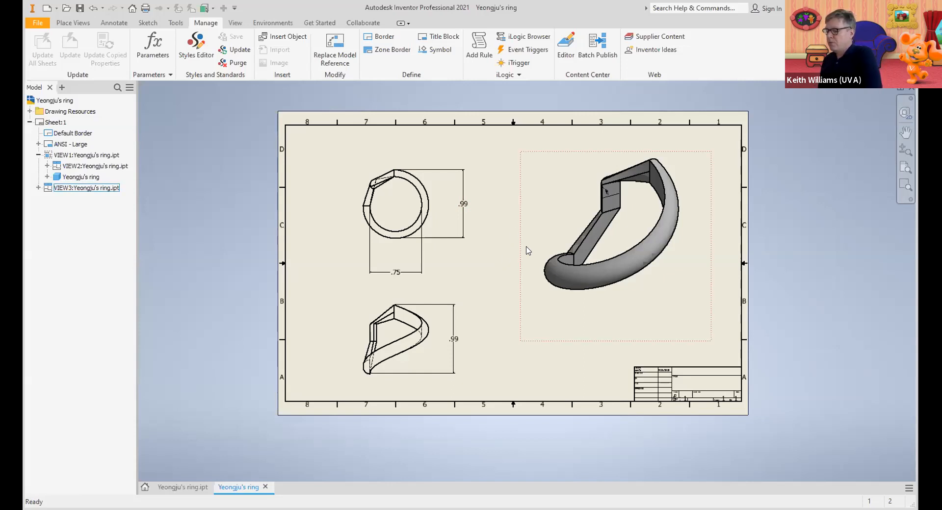
Place a bold note reading "TEXT" on the sheet, between the circular view and the top of the isometric view.
click(115, 24)
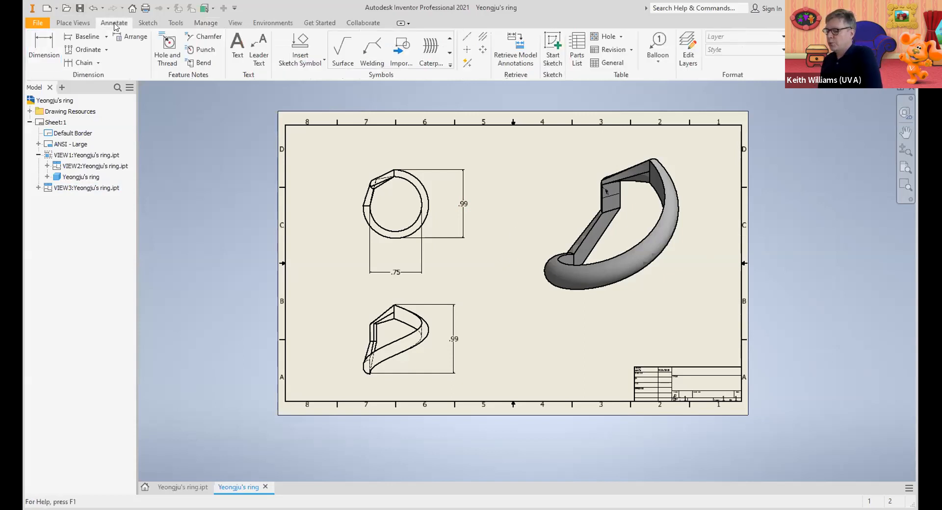
click(238, 47)
click(505, 157)
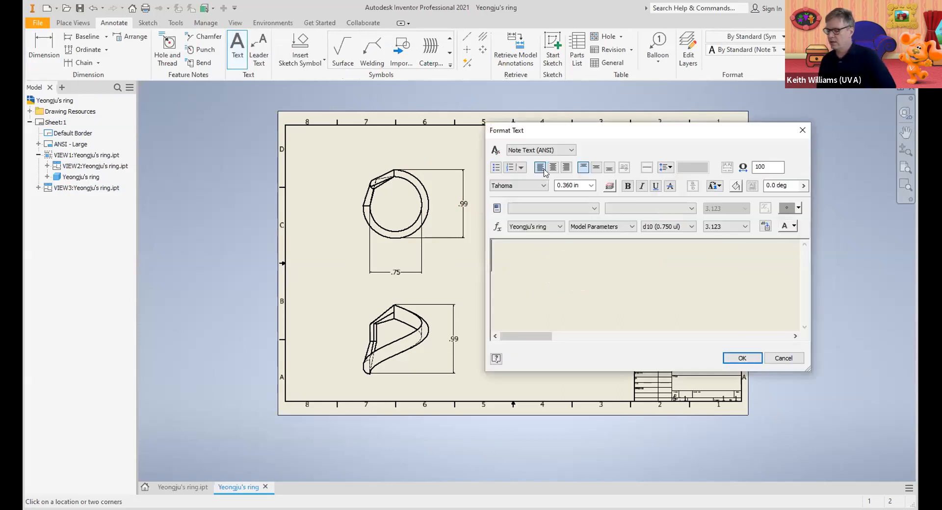
text(TEXT)
drag(574, 250, 491, 255)
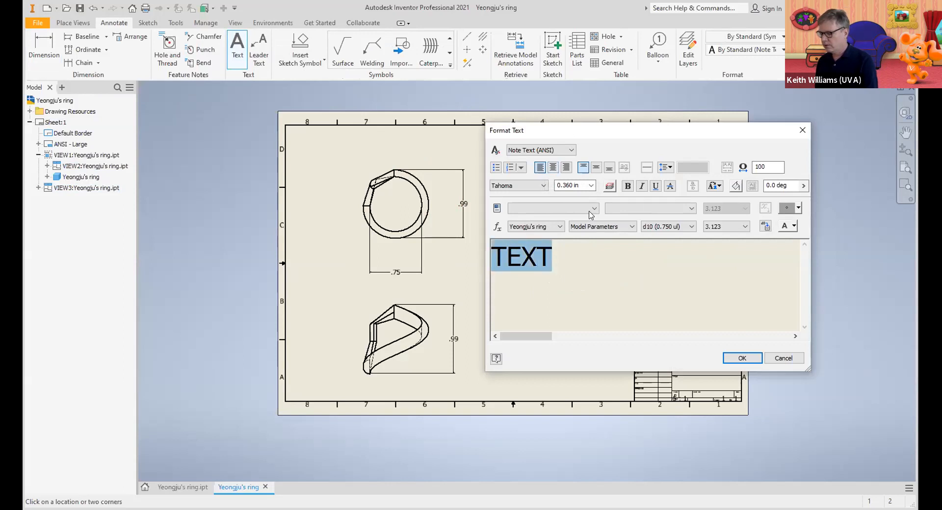
click(627, 186)
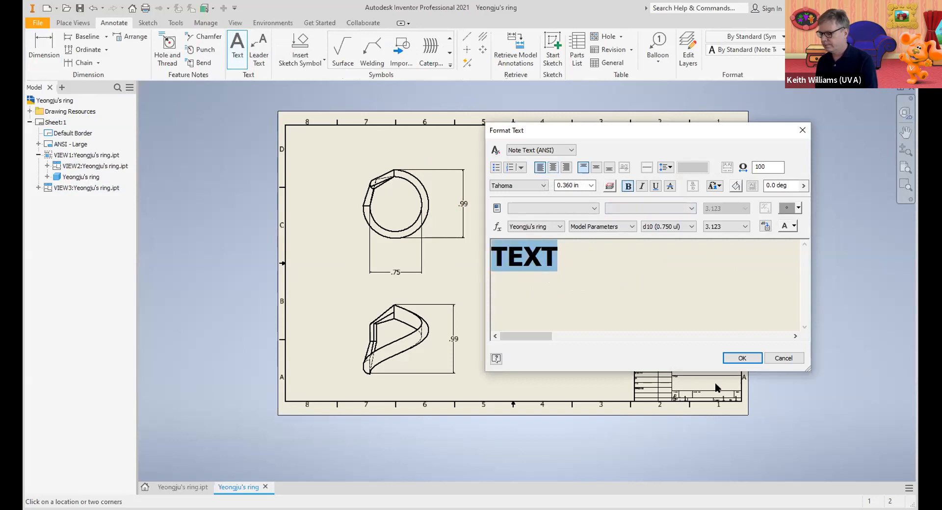
click(742, 358)
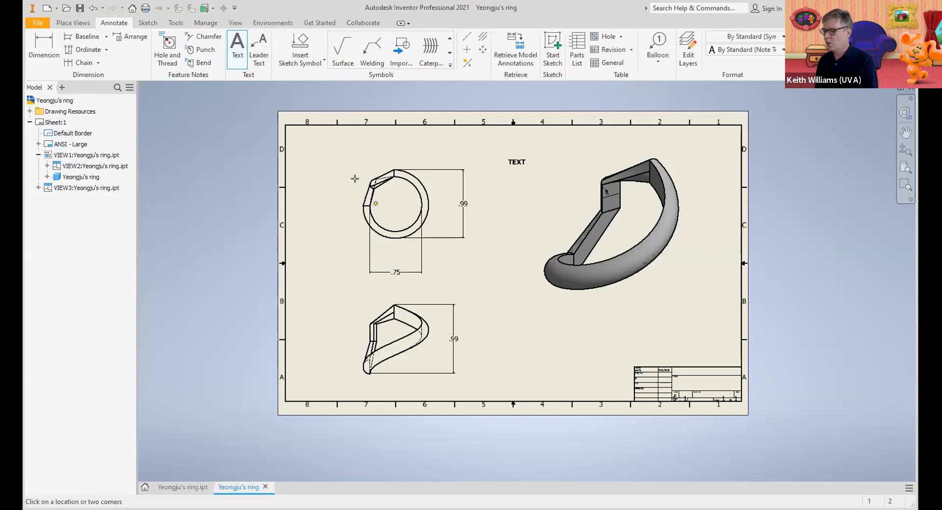
Add a leader note reading "leader text" that points to the lower end of the ring's slanted inner edge in the isometric view.
click(264, 45)
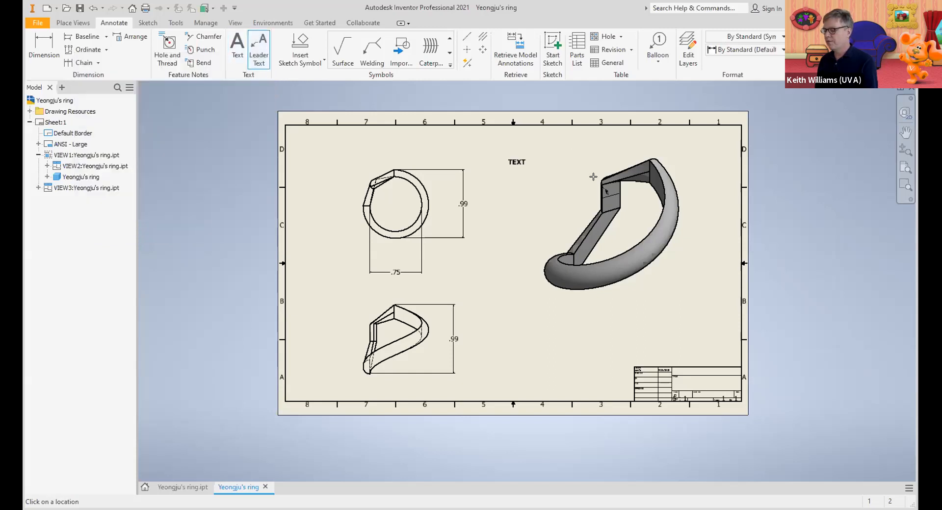
click(573, 252)
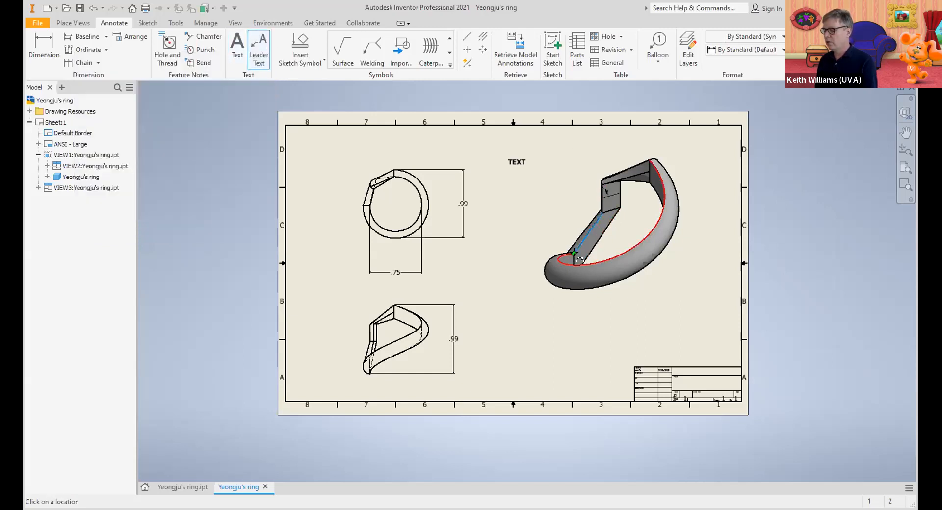
click(554, 221)
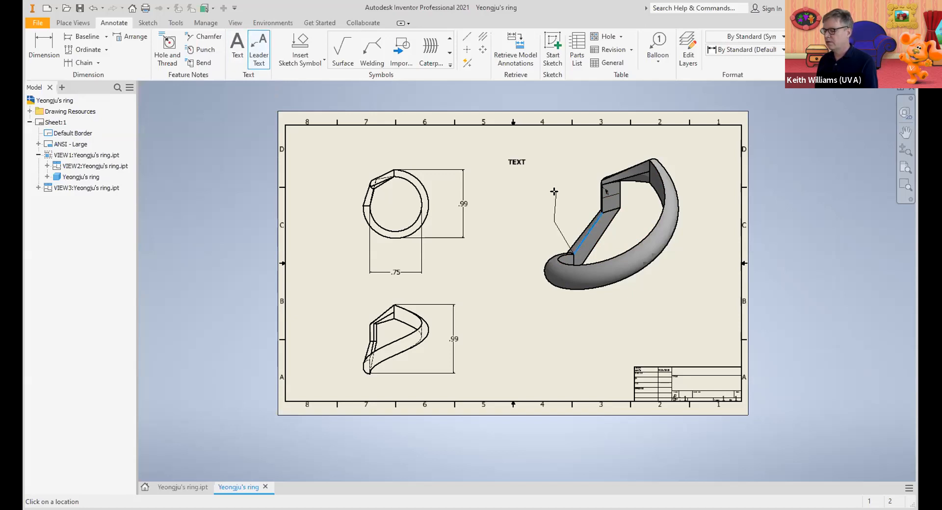
double_click(555, 190)
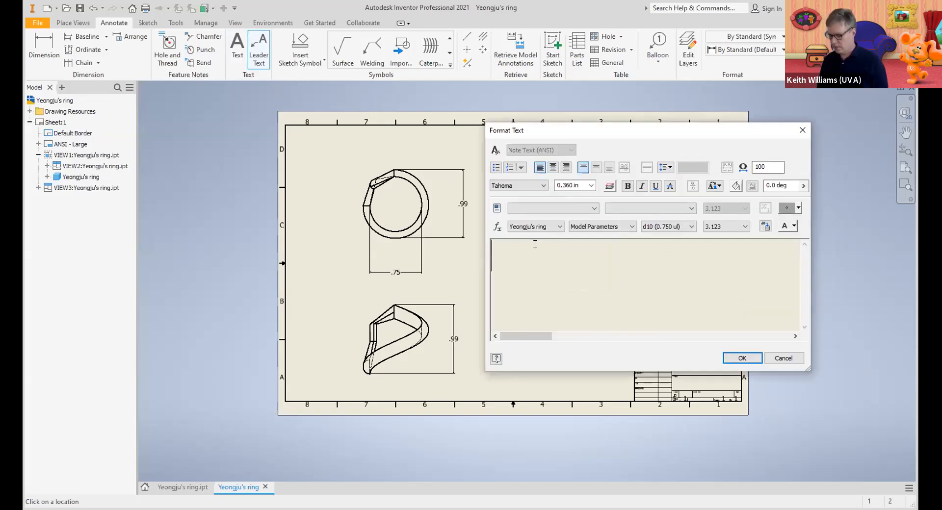
text(leader text)
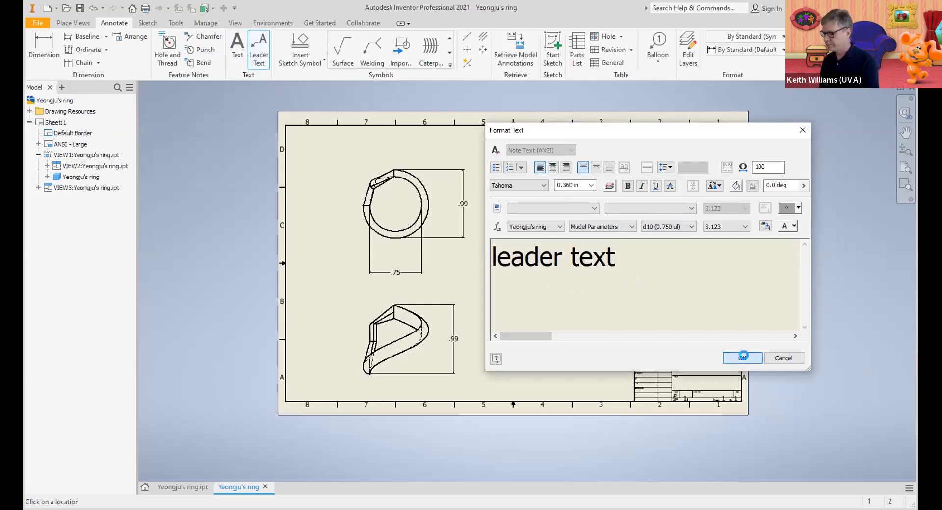
click(742, 357)
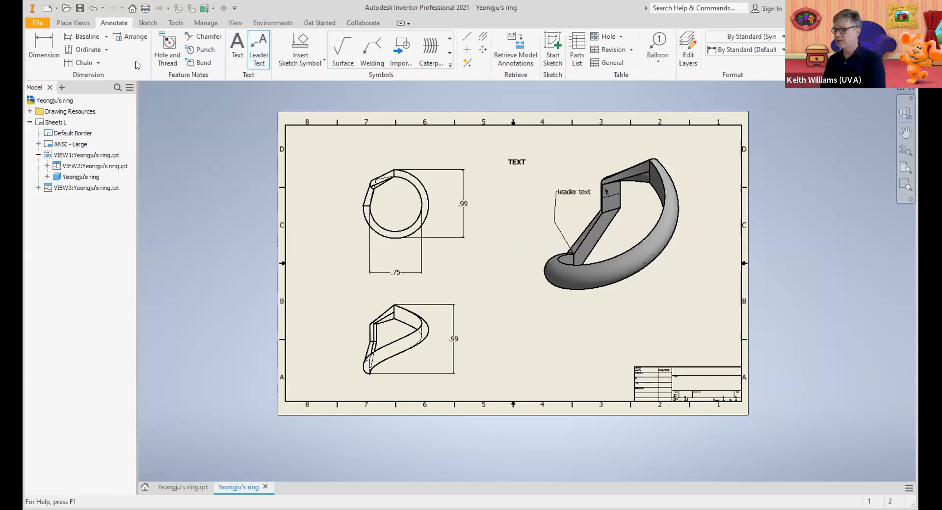
Export the drawing as a PDF to the OneDrive folder under the proposed file name, replacing the existing file.
click(38, 24)
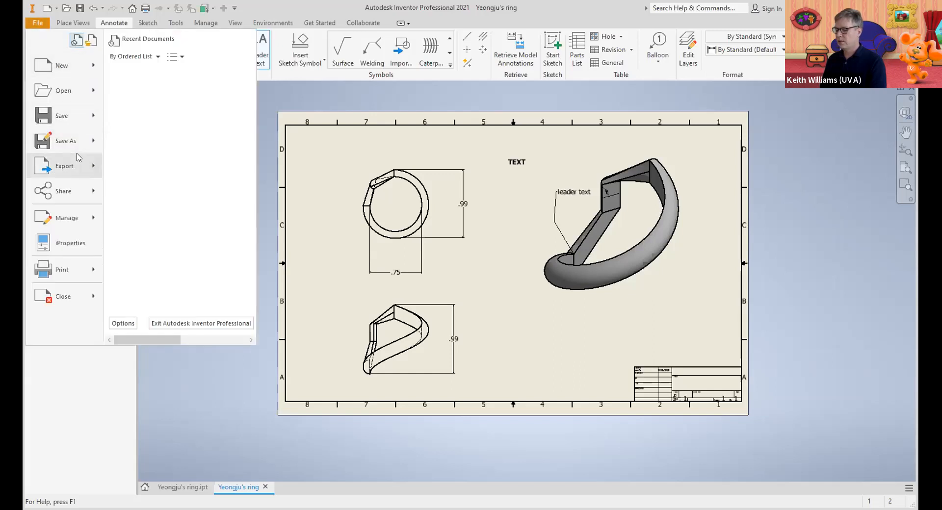
mouse_move(77, 163)
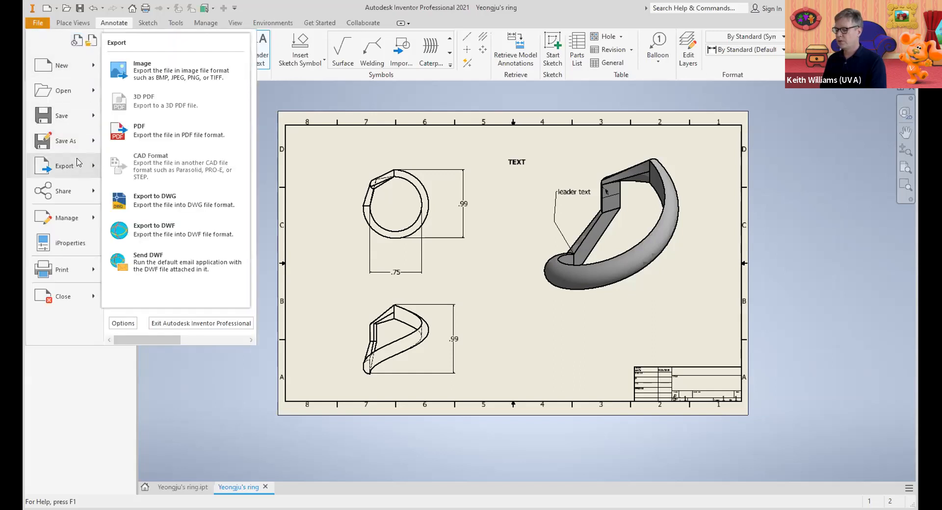
click(157, 140)
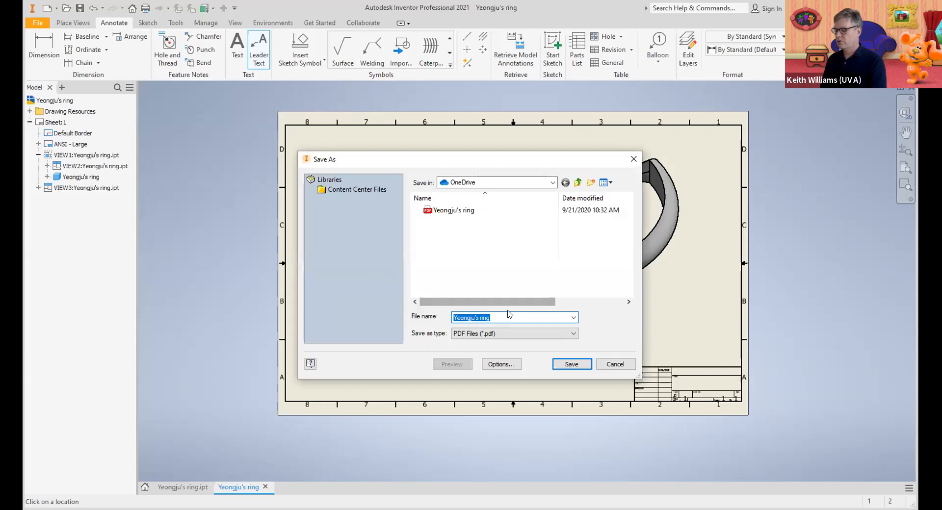
click(569, 364)
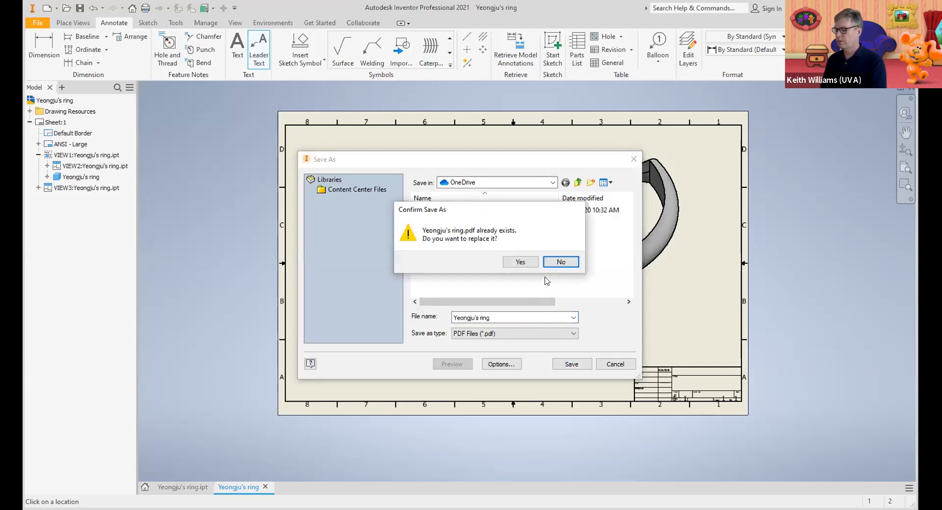
click(520, 262)
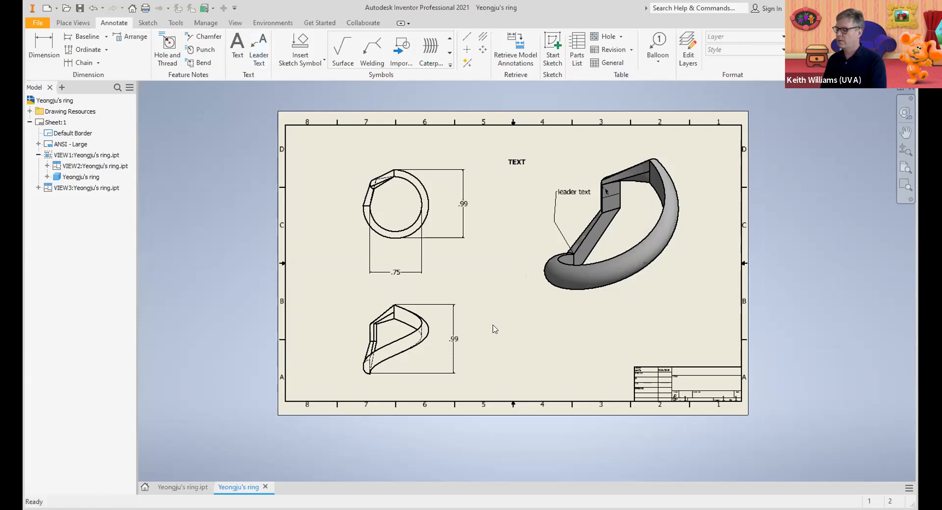